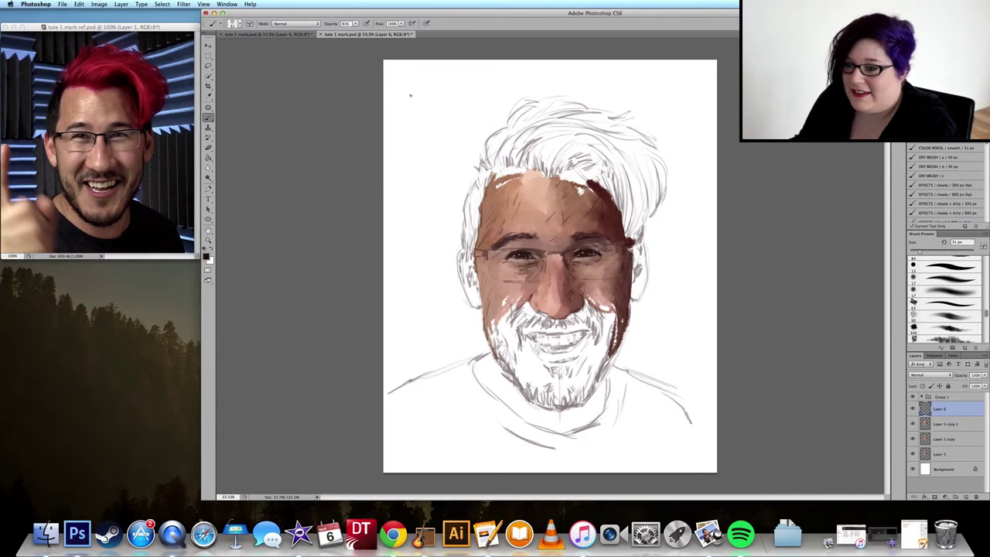
# Undo the practice glasses sketch above the head and add new Layer 7 above Layer 6.
pyautogui.moveTo(436, 105)
pyautogui.mouseDown()
pyautogui.moveTo(484, 101)
pyautogui.moveTo(403, 103)
pyautogui.moveTo(426, 120)
pyautogui.moveTo(431, 106)
pyautogui.moveTo(496, 98)
pyautogui.mouseUp()
pyautogui.moveTo(397, 94); pyautogui.dragTo(409, 101)
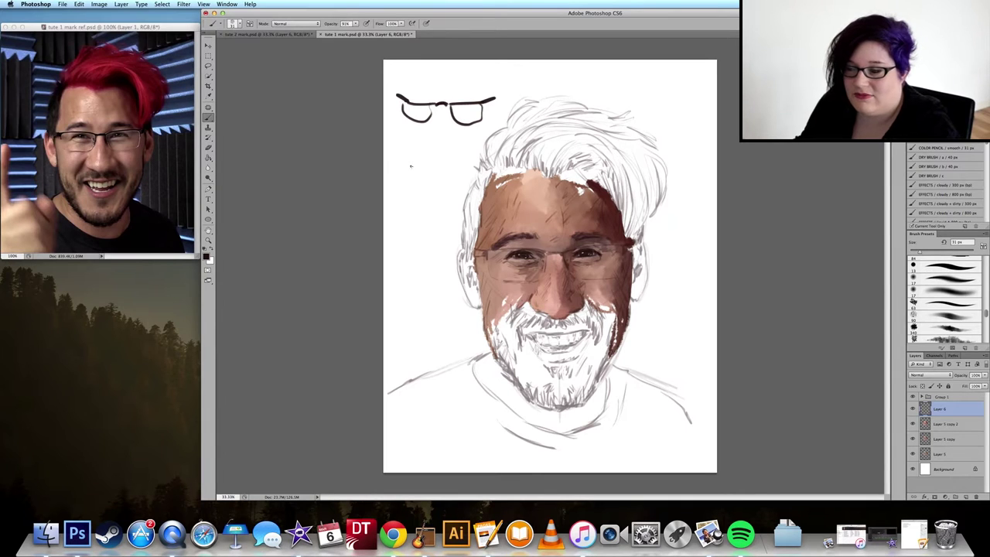
pyautogui.press('super+alt+z')
pyautogui.press('super+alt+z')
pyautogui.press('super+alt+z')
pyautogui.press('super+alt+z')
pyautogui.press('super+alt+z')
pyautogui.press('super+alt+z')
pyautogui.press('super+alt+z')
pyautogui.press('super+alt+z')
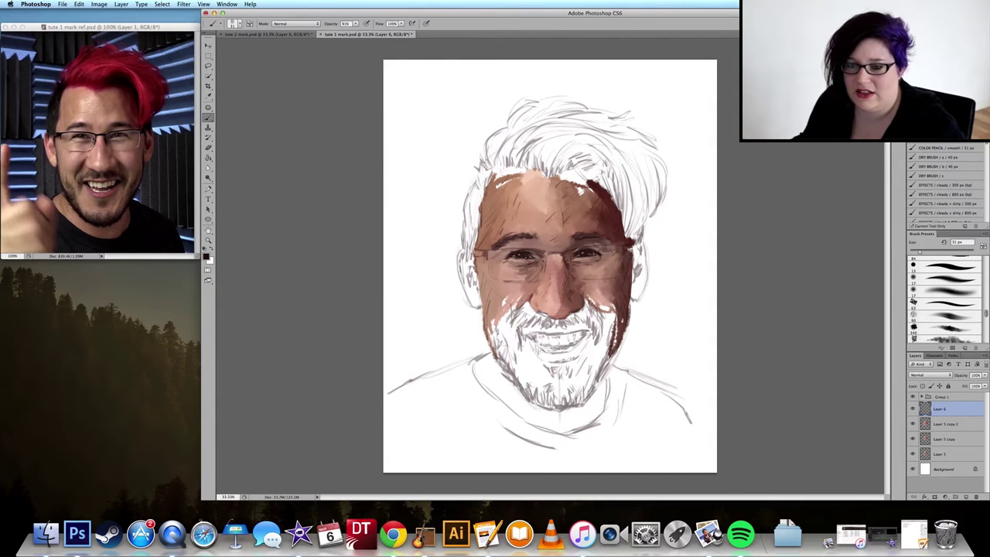
pyautogui.press('super+alt+shift+n')
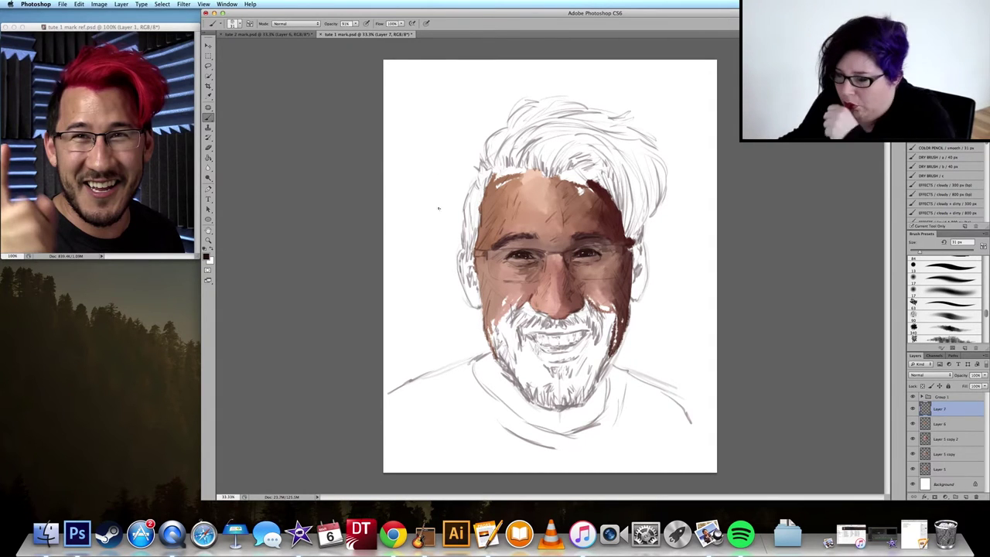
# Paint dark top rims over both lenses and the bridge of the glasses on Layer 7.
pyautogui.moveTo(485, 250)
pyautogui.mouseDown()
pyautogui.moveTo(544, 251)
pyautogui.moveTo(507, 251)
pyautogui.mouseUp()
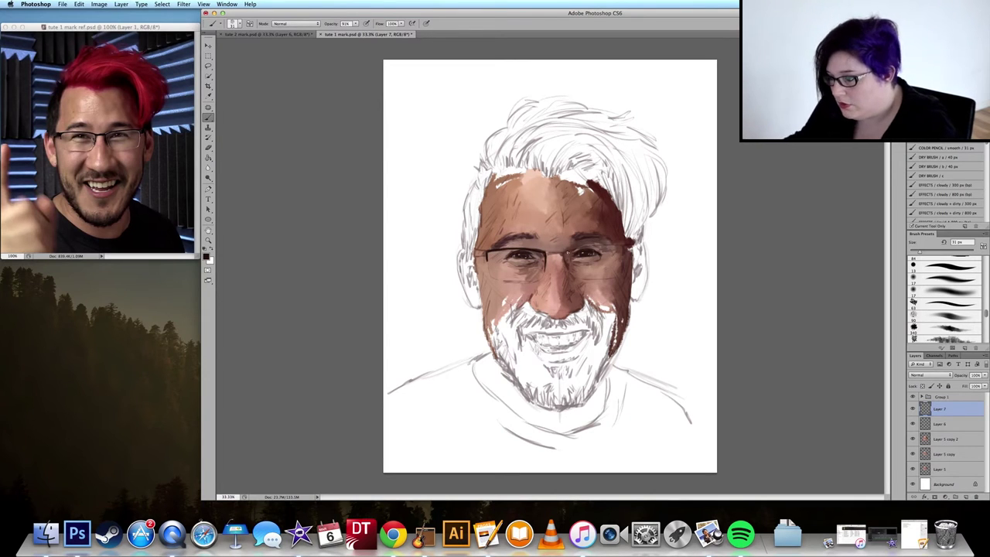
pyautogui.moveTo(566, 249); pyautogui.dragTo(627, 250)
pyautogui.moveTo(567, 253); pyautogui.dragTo(545, 256)
pyautogui.press('e')
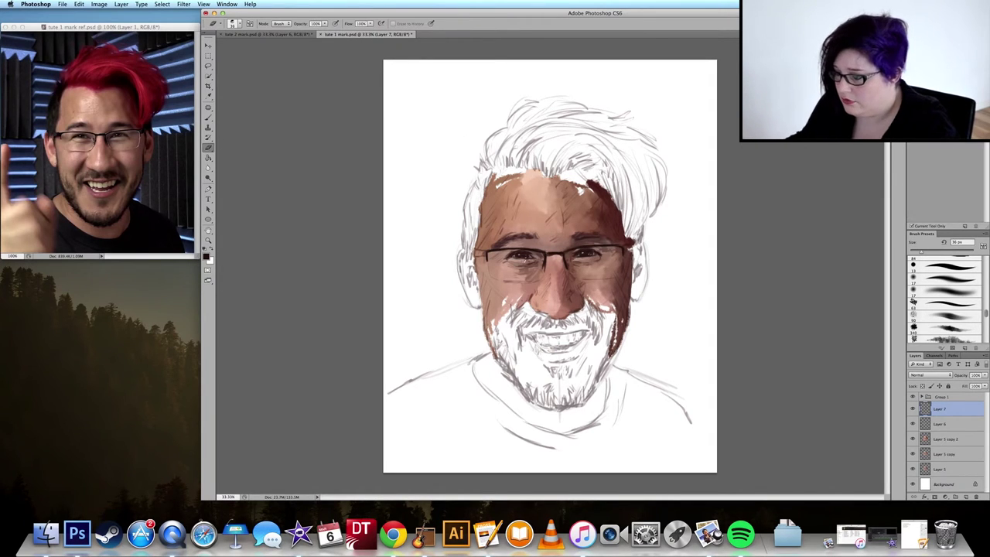
pyautogui.press('b')
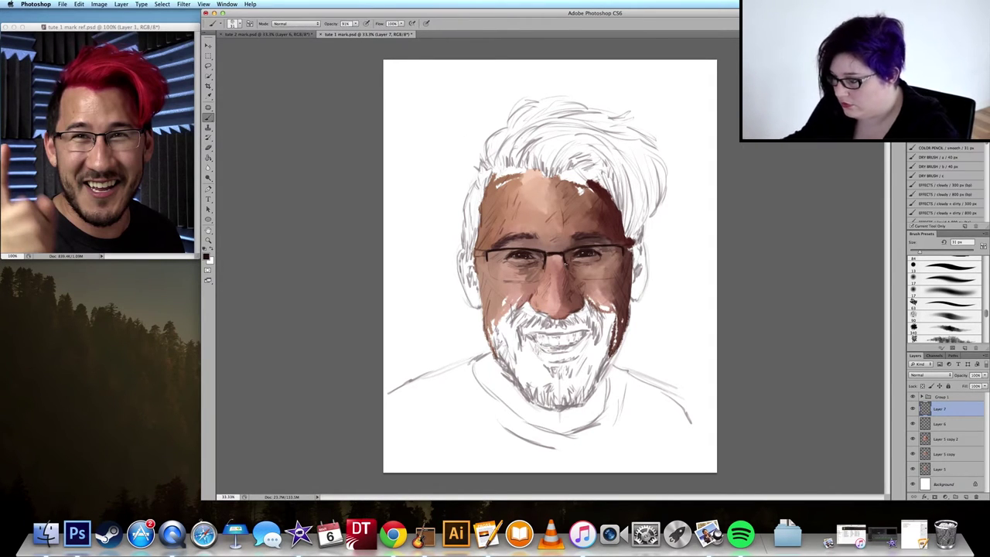
# Dab dark marks at the frame's left and right ends, then bring the reference photo forward.
pyautogui.click(485, 252)
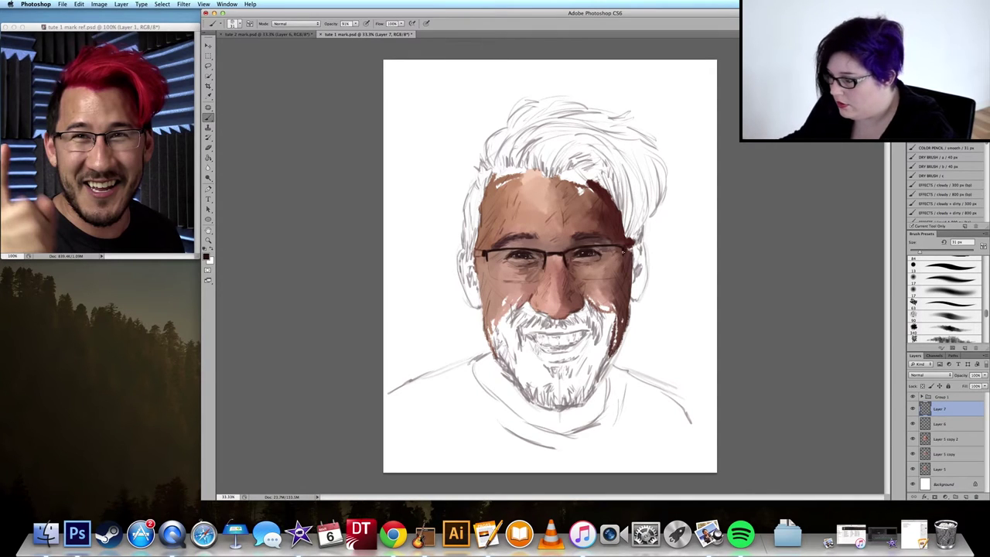
pyautogui.click(622, 253)
pyautogui.click(630, 248)
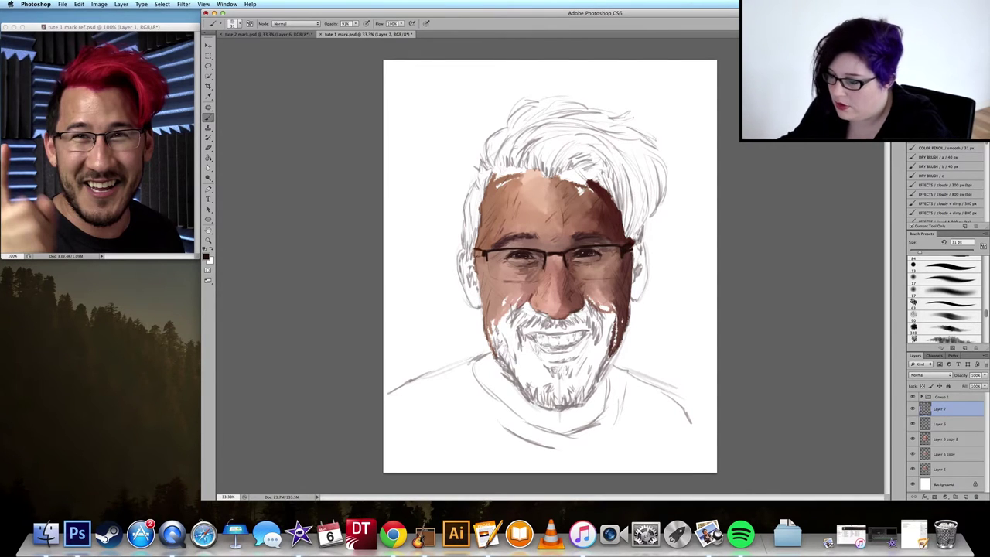
pyautogui.press('e')
pyautogui.press('b')
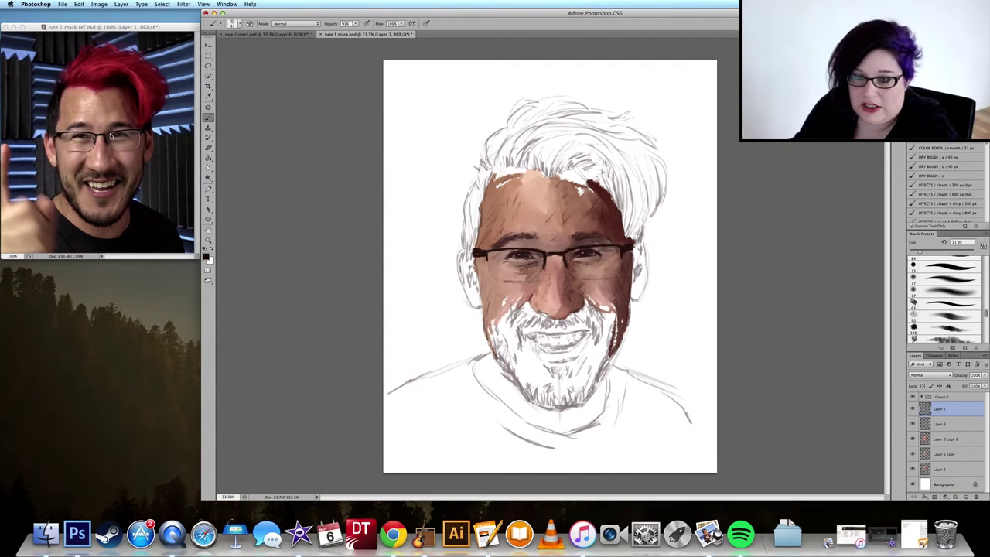
pyautogui.click(126, 152)
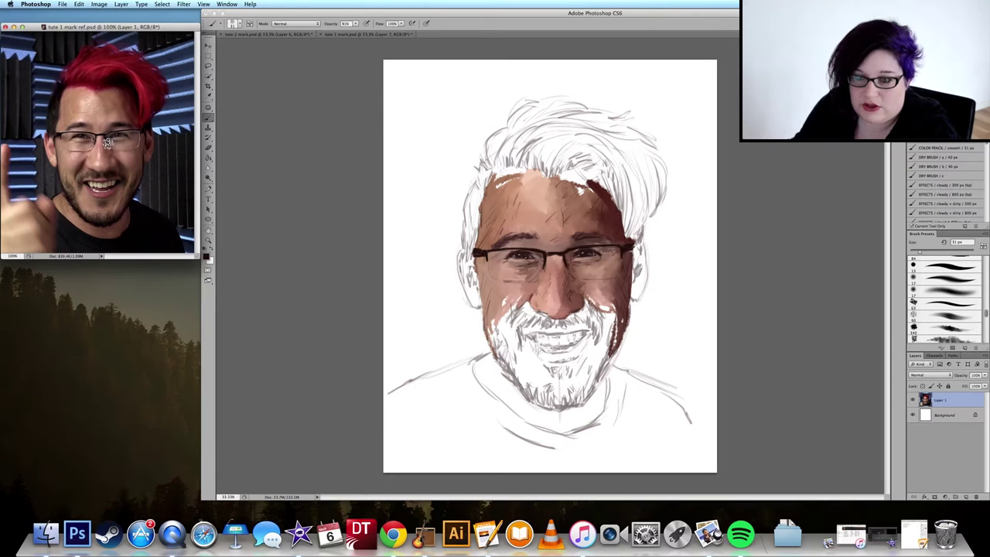
pyautogui.click(273, 162)
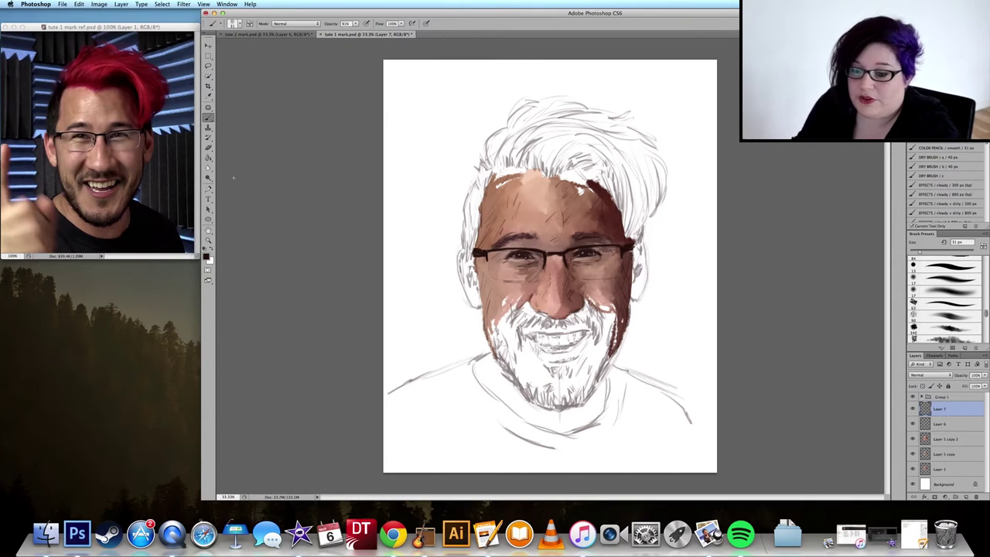
pyautogui.click(214, 253)
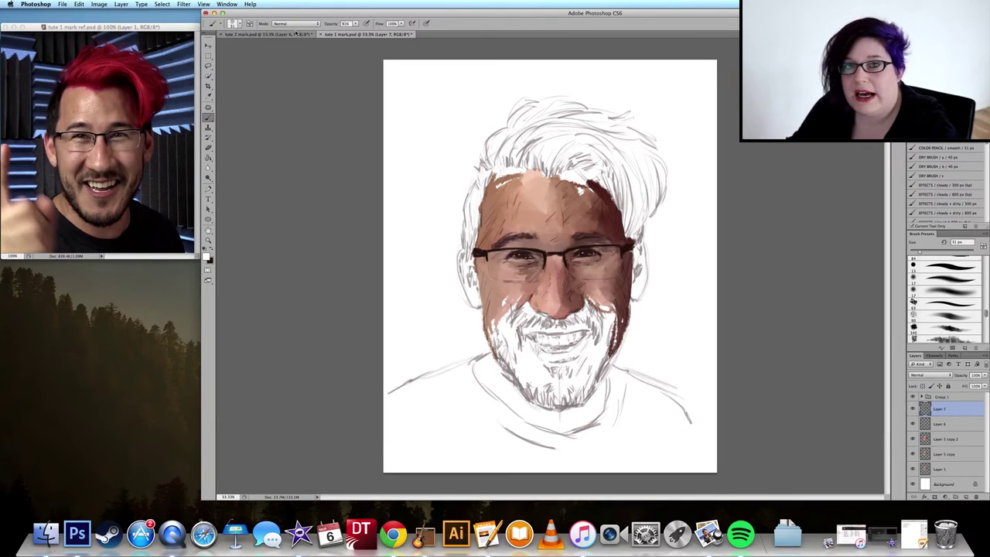
# Set the brush opacity to 75% and add new Layer 8 above Layer 7.
pyautogui.moveTo(355, 24); pyautogui.dragTo(357, 26)
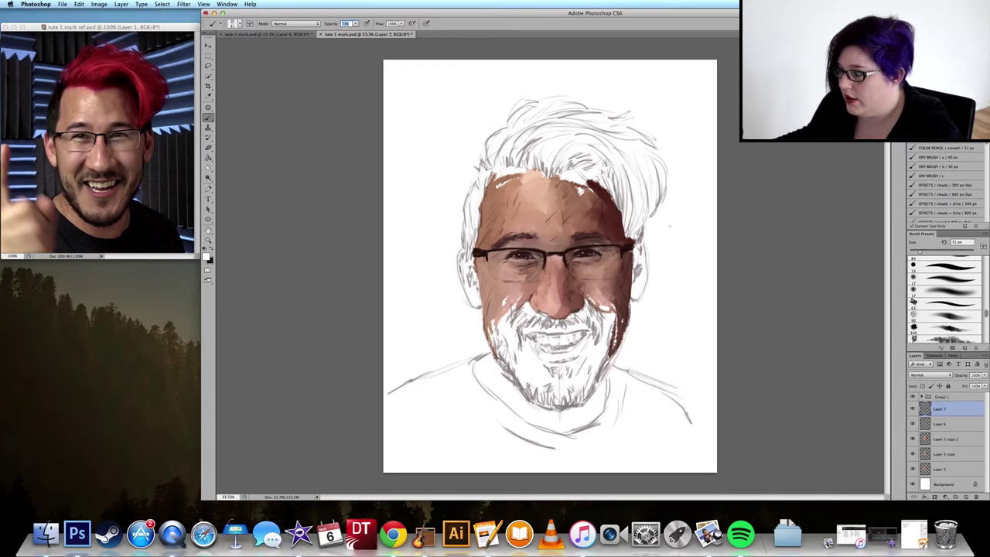
pyautogui.click(965, 497)
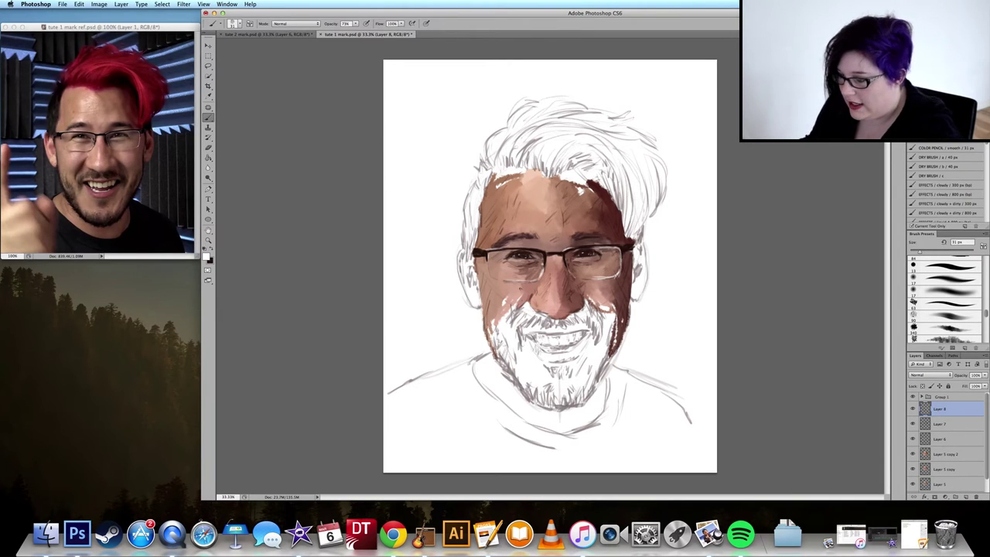
# Sample brown, lighter and darker skin tones from the face and cheek.
pyautogui.press('i')
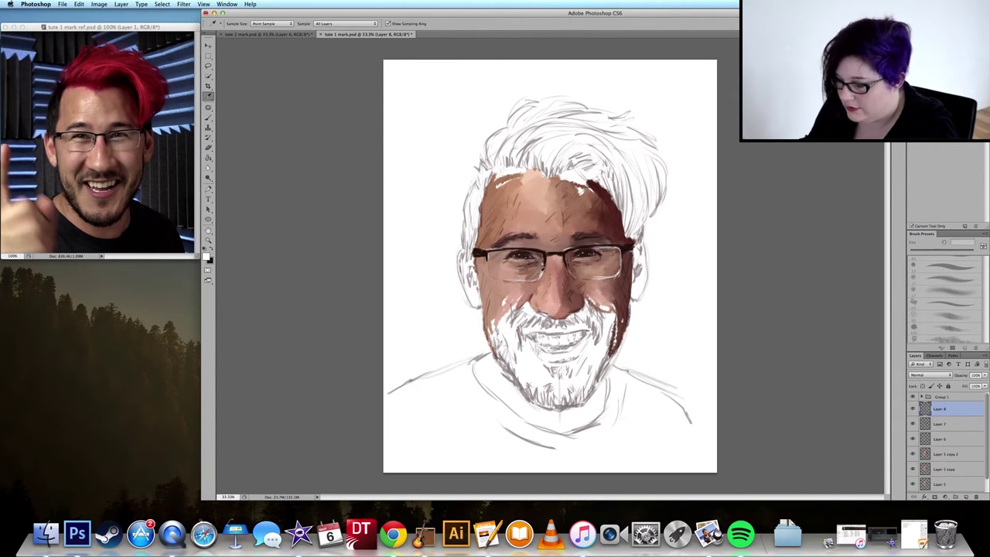
pyautogui.click(538, 274)
pyautogui.press('b')
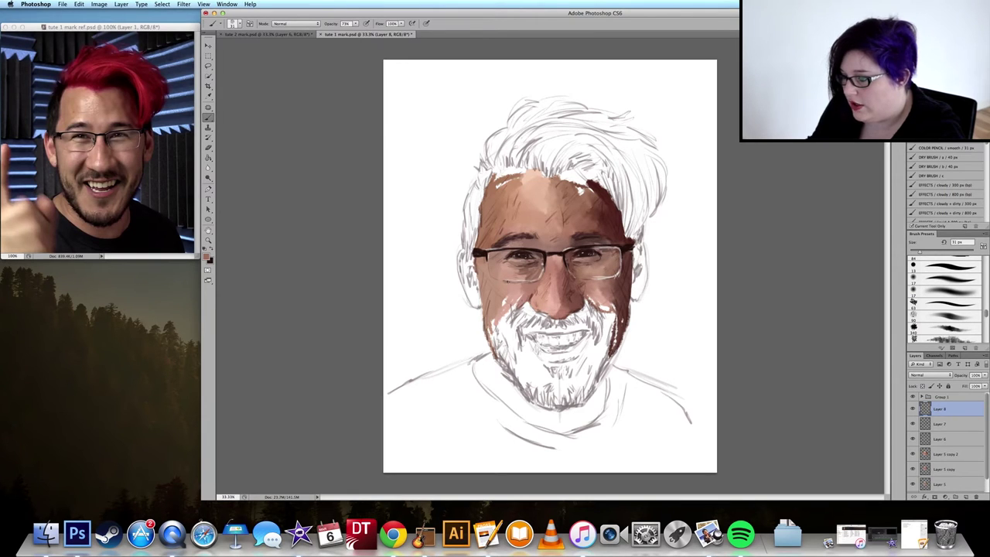
pyautogui.keyDown('alt'); pyautogui.click(470, 235); pyautogui.keyUp('alt')
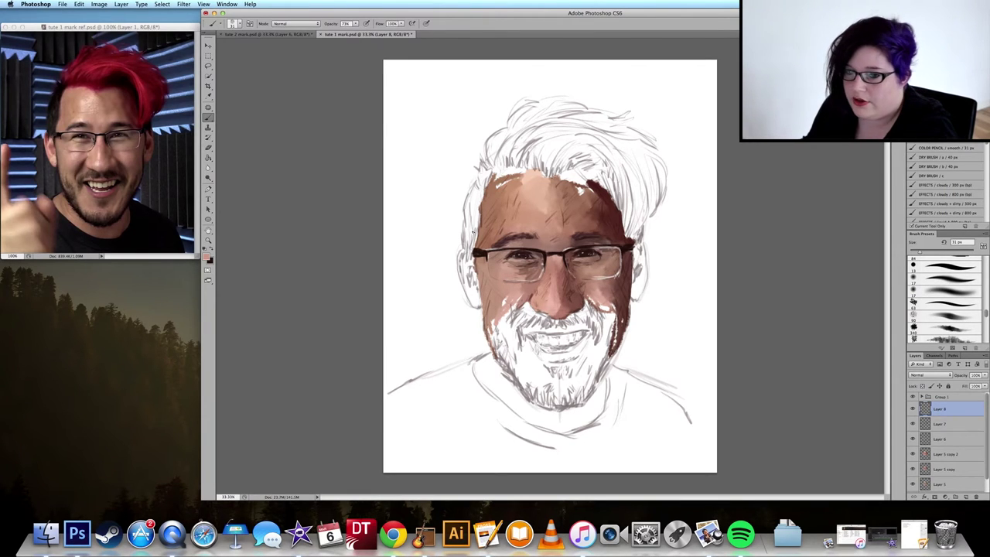
pyautogui.keyDown('alt'); pyautogui.click(475, 248); pyautogui.keyUp('alt')
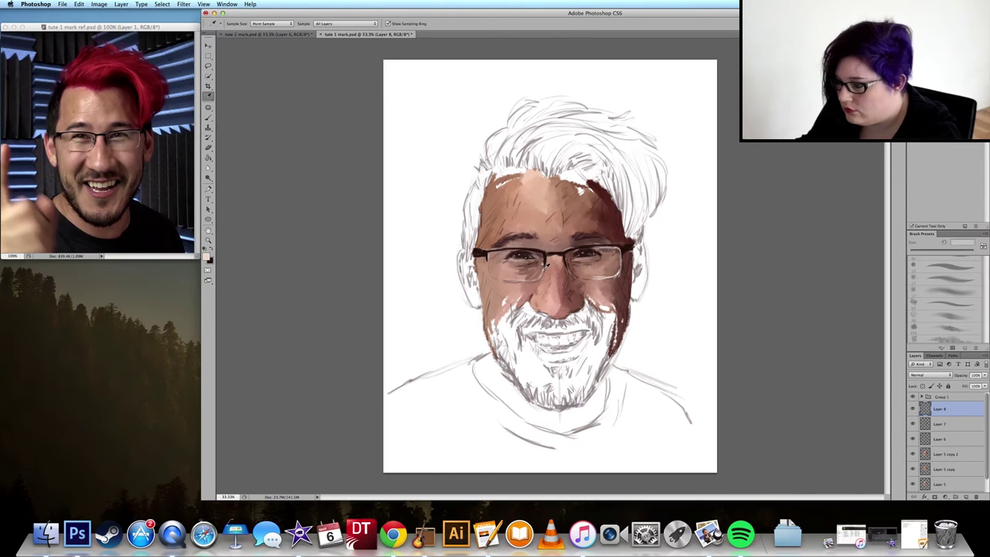
pyautogui.keyDown('alt'); pyautogui.click(602, 270); pyautogui.keyUp('alt')
pyautogui.keyDown('alt'); pyautogui.click(616, 275); pyautogui.keyUp('alt')
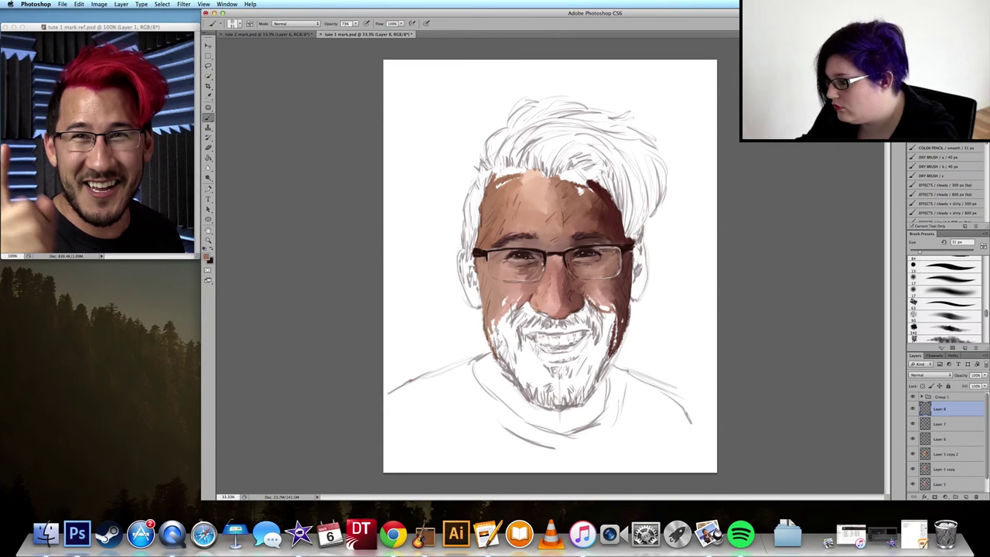
# Darken the brow above the right eye, lower opacity to about 43%, and add Layer 9.
pyautogui.keyDown('alt'); pyautogui.click(602, 244); pyautogui.keyUp('alt')
pyautogui.keyDown('alt'); pyautogui.click(602, 245); pyautogui.keyUp('alt')
pyautogui.moveTo(601, 245)
pyautogui.mouseDown()
pyautogui.moveTo(618, 246)
pyautogui.moveTo(619, 258)
pyautogui.mouseUp()
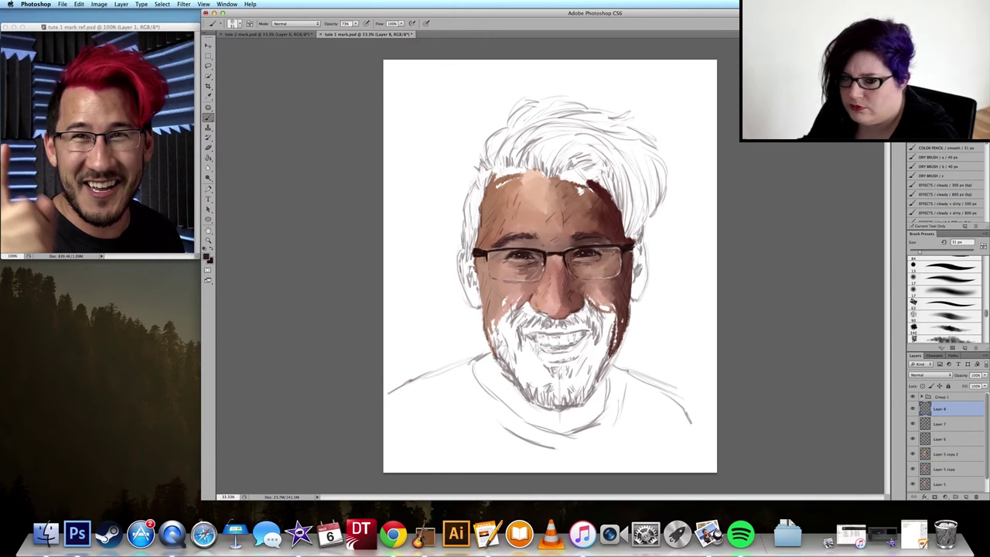
pyautogui.keyDown('alt'); pyautogui.click(598, 226); pyautogui.keyUp('alt')
pyautogui.moveTo(355, 24); pyautogui.dragTo(346, 34)
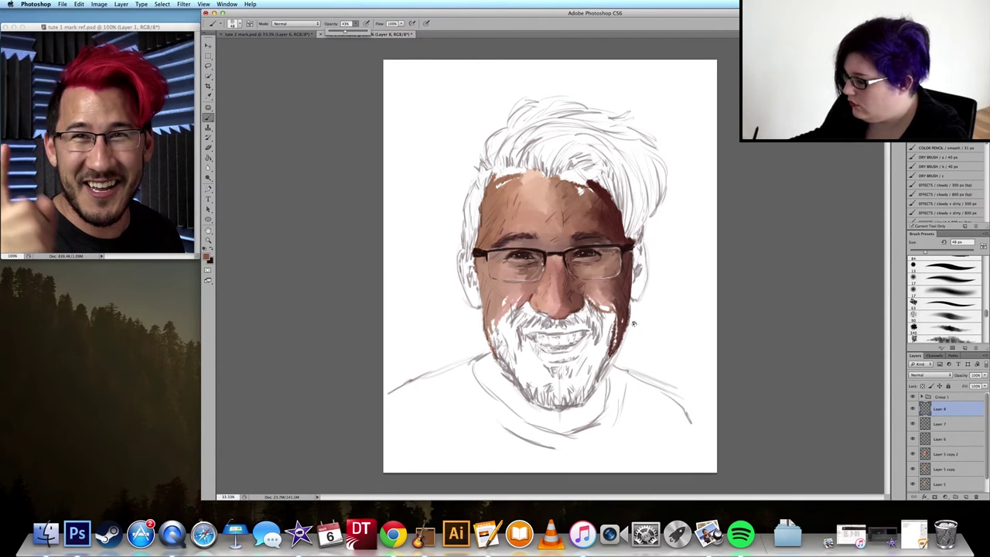
pyautogui.click(966, 495)
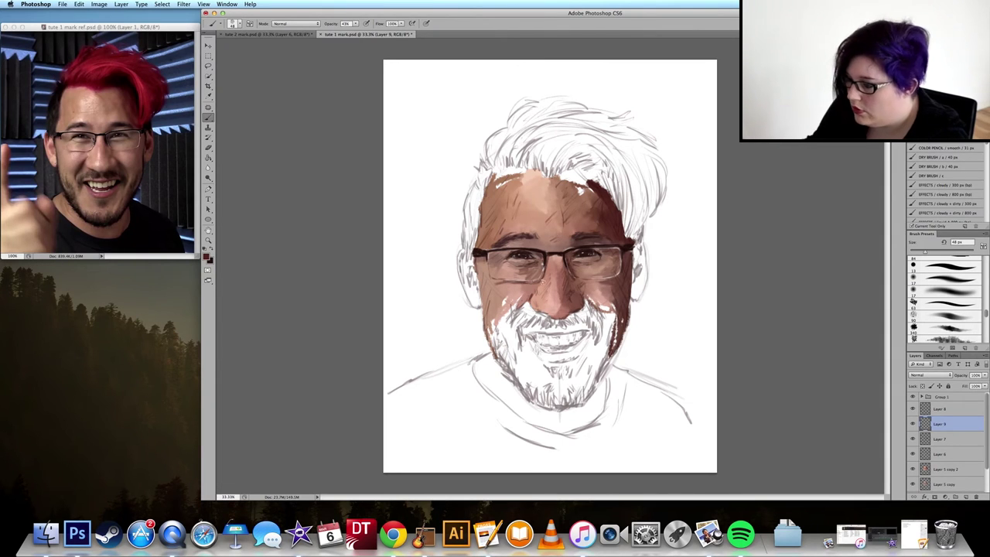
# Select Layer 8, resize the brush to about 31 px, and add Layer 10 on top.
pyautogui.keyDown('alt'); pyautogui.click(573, 252); pyautogui.keyUp('alt')
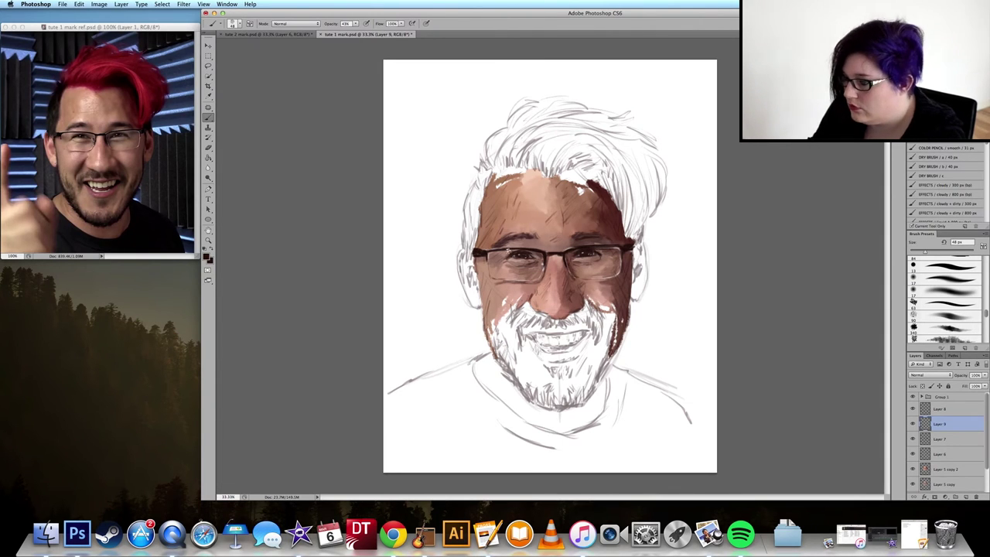
pyautogui.hotkey('alt', ']')
pyautogui.press('[')
pyautogui.press('[')
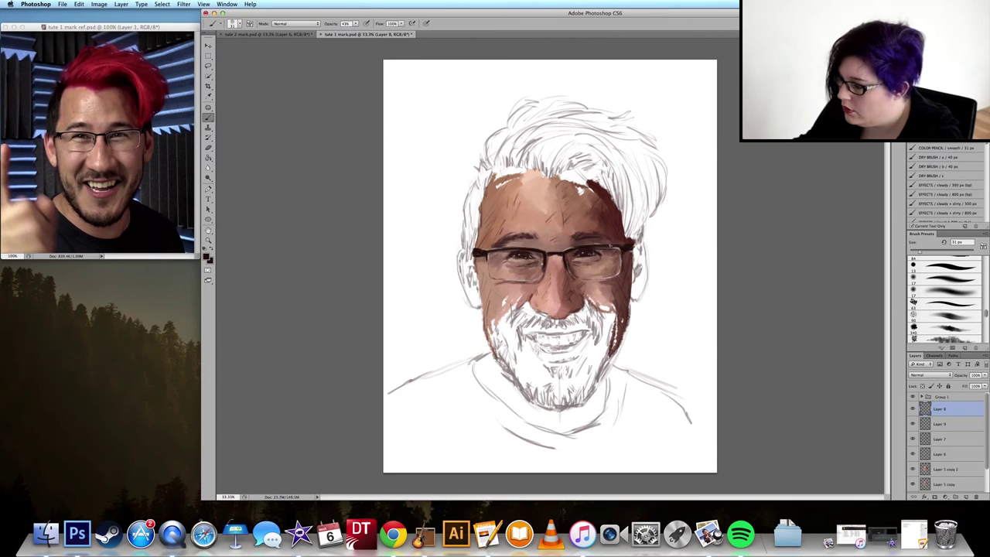
pyautogui.press('super+alt+shift+n')
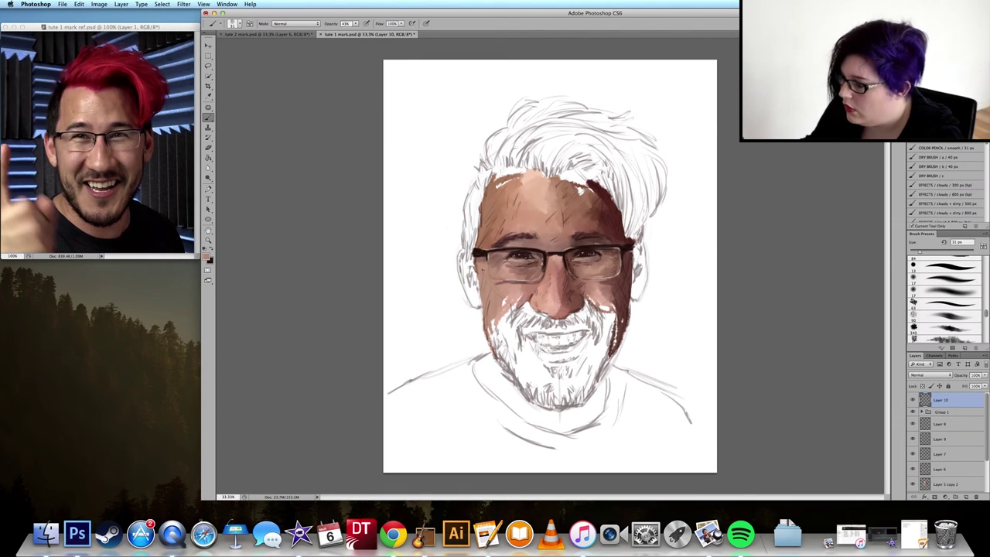
# Sample a skin tone, set 82% opacity, and dab a dark-red touch beside the right lens.
pyautogui.keyDown('alt'); pyautogui.click(537, 280); pyautogui.keyUp('alt')
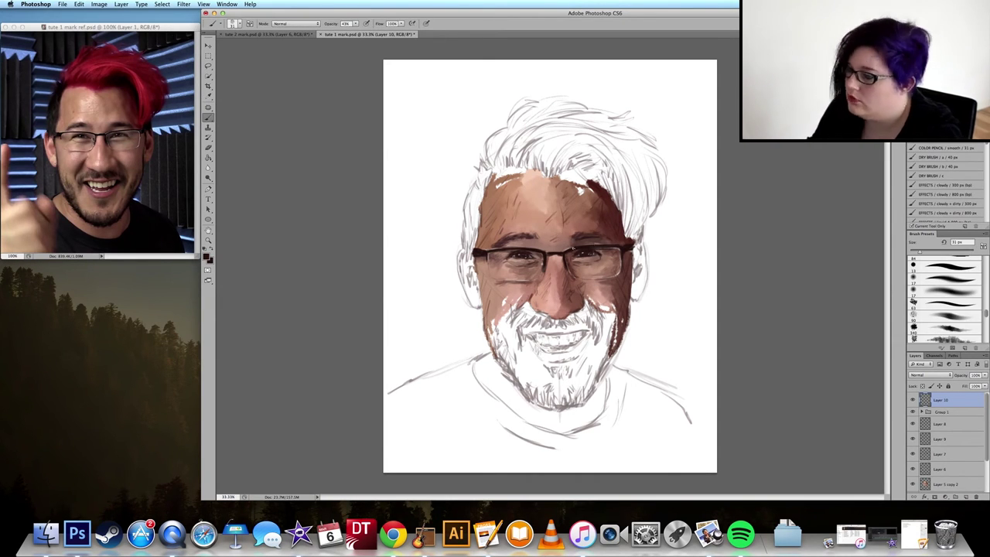
pyautogui.press('x')
pyautogui.press('x')
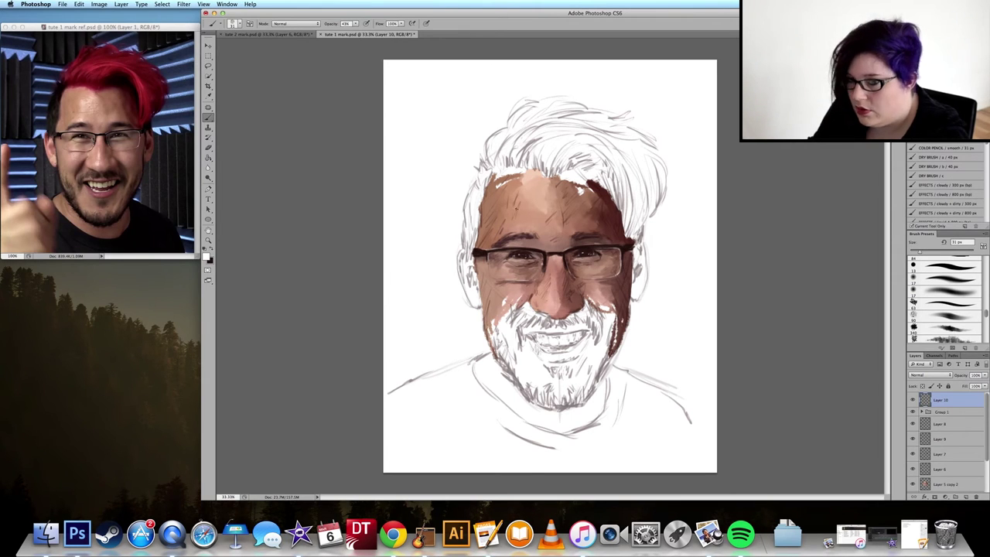
pyautogui.press('8')
pyautogui.press('2')
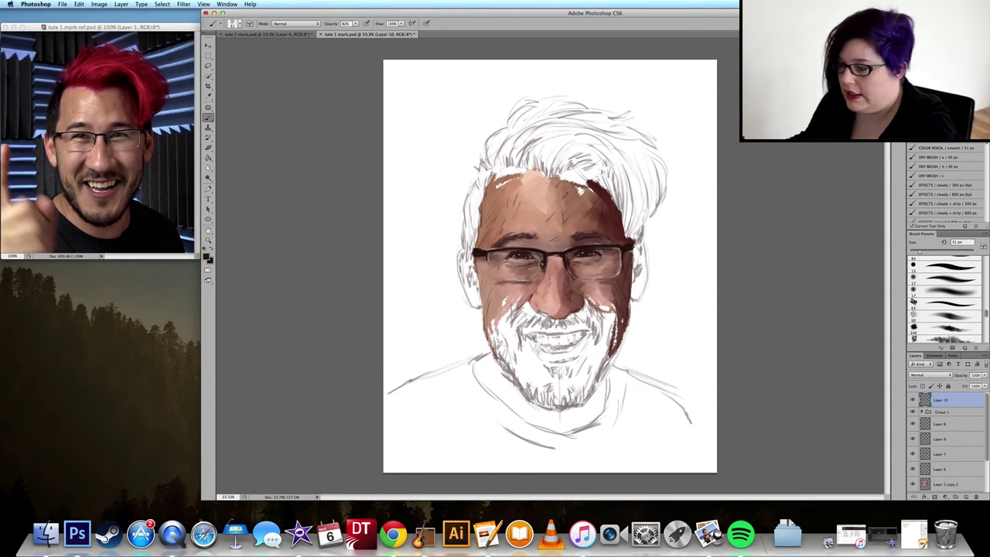
pyautogui.click(625, 263)
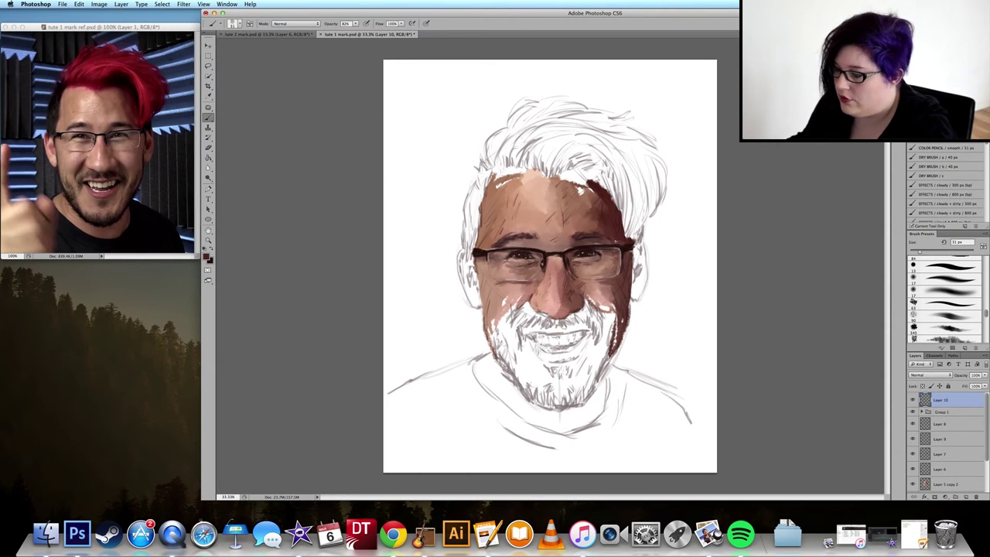
pyautogui.keyDown('alt'); pyautogui.click(577, 275); pyautogui.keyUp('alt')
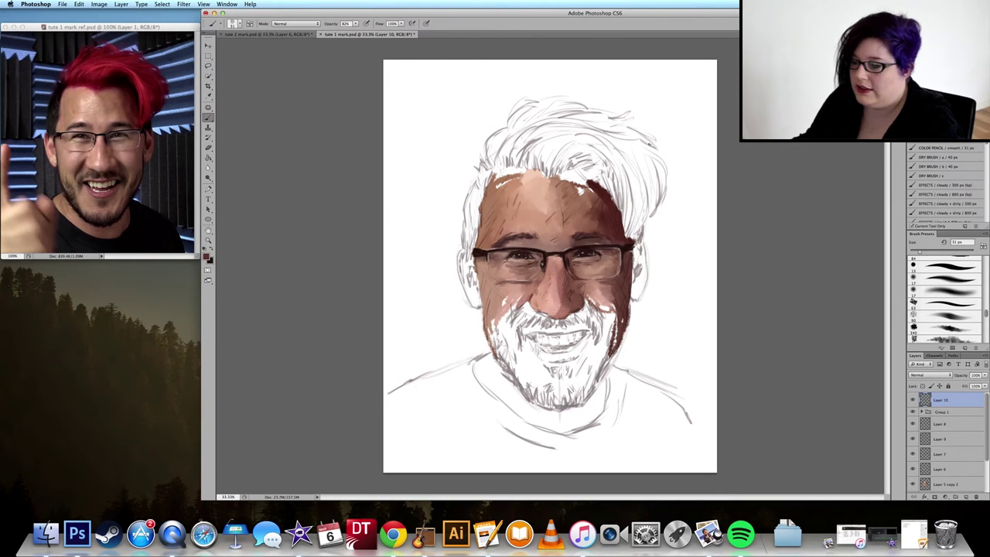
# Move the tute 1 mark ref.psd window down to reveal the second reference, then switch to tute 2 mark.psd.
pyautogui.click(131, 27)
pyautogui.moveTo(137, 23); pyautogui.dragTo(134, 247)
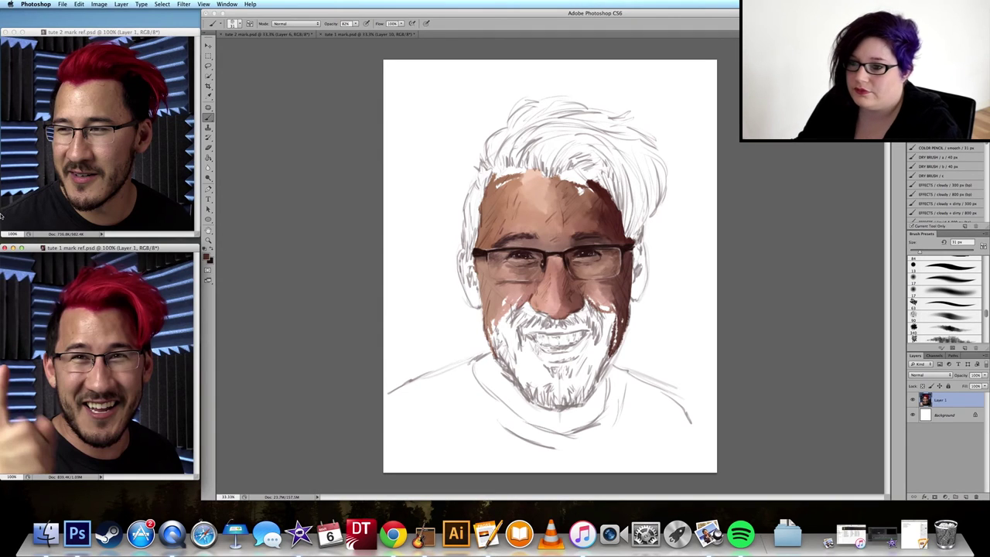
pyautogui.click(270, 36)
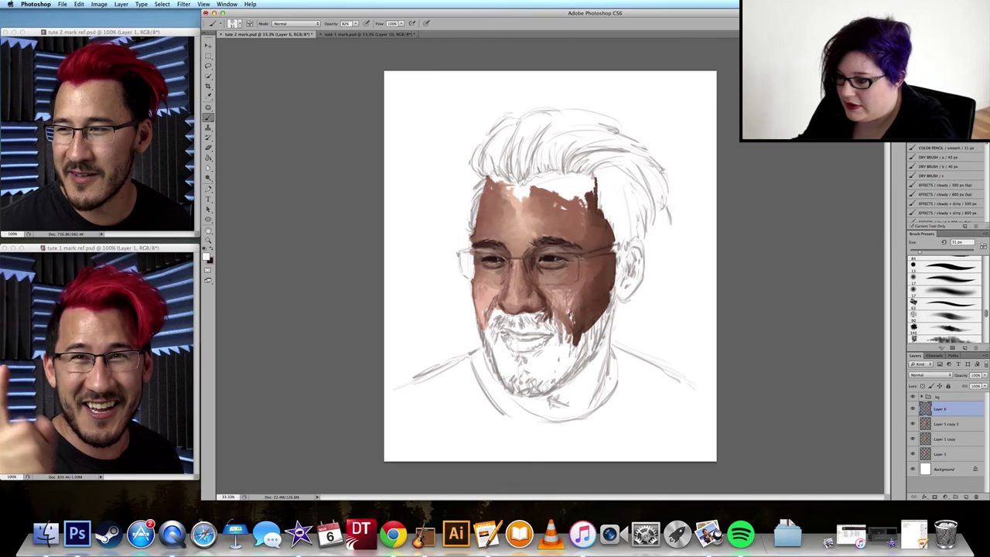
pyautogui.press('i')
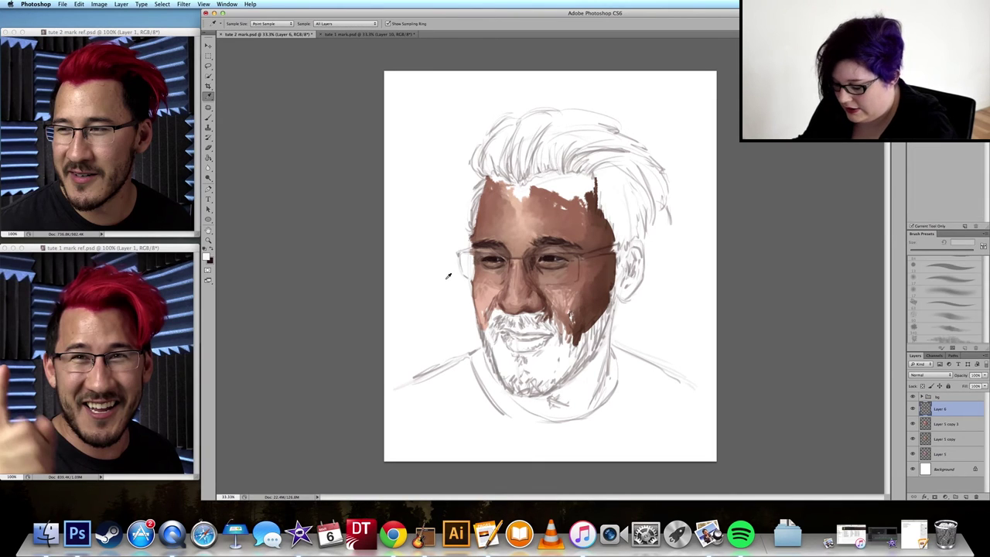
pyautogui.press('b')
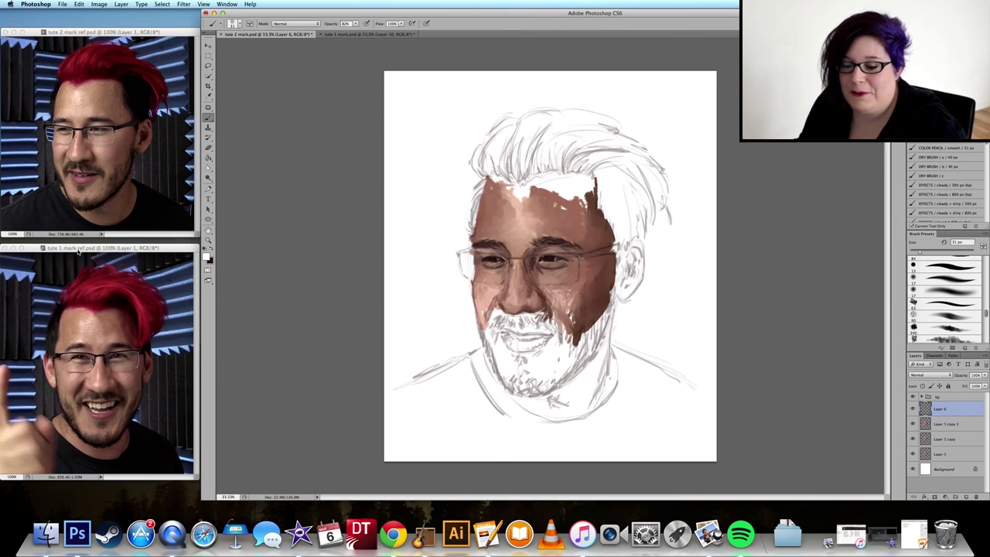
pyautogui.click(359, 35)
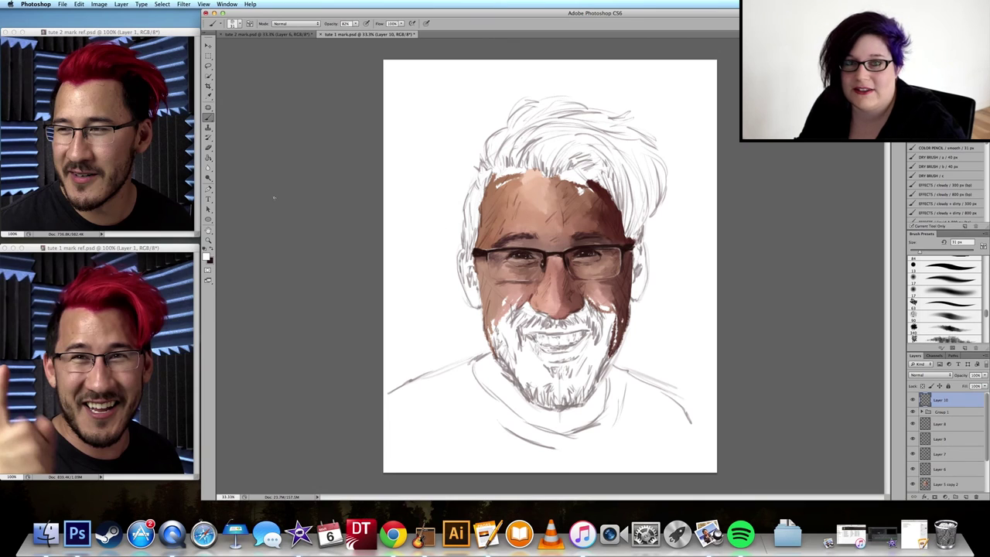